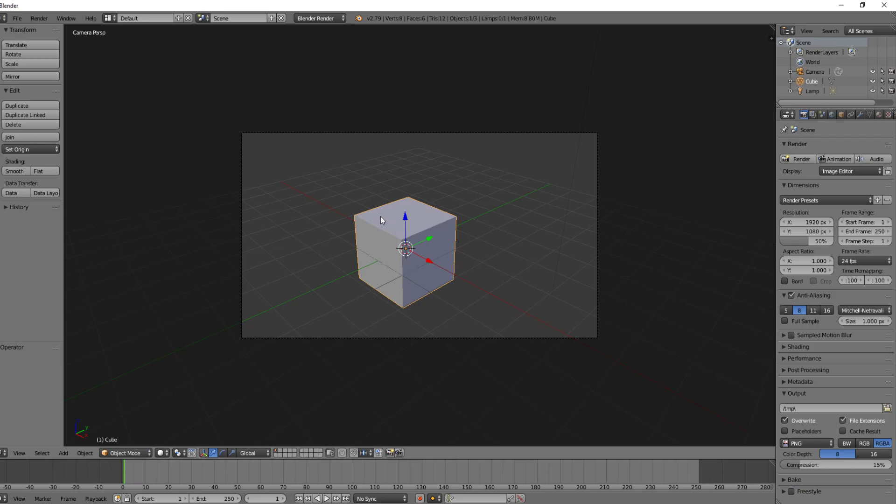
Step: Insert a LocRotScale keyframe for the cube at frame 1
{"action": "mouse_move", "coordinate": [133, 478]}
{"action": "left_mouse_down"}
{"action": "mouse_move", "coordinate": [379, 463]}
{"action": "mouse_move", "coordinate": [716, 488]}
{"action": "mouse_move", "coordinate": [247, 462]}
{"action": "mouse_move", "coordinate": [126, 469]}
{"action": "left_mouse_up"}
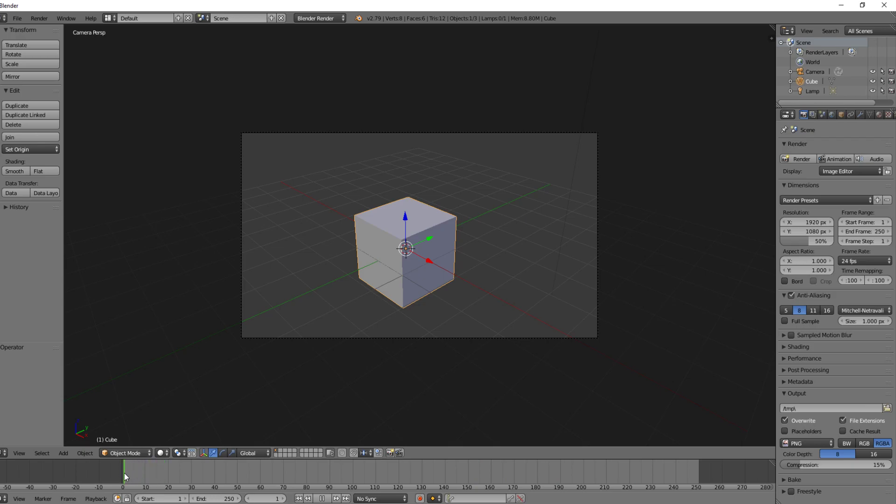
{"action": "left_click_drag", "start_coordinate": [125, 473], "coordinate": [125, 474]}
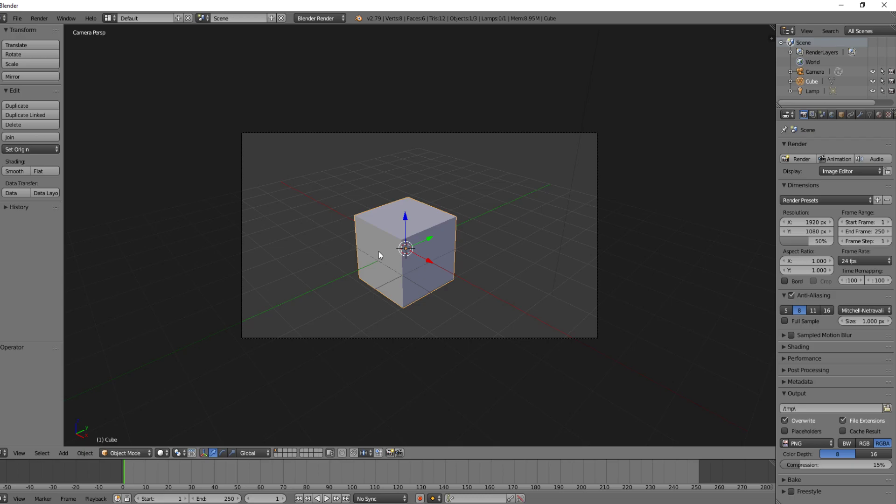
{"action": "key", "text": "i"}
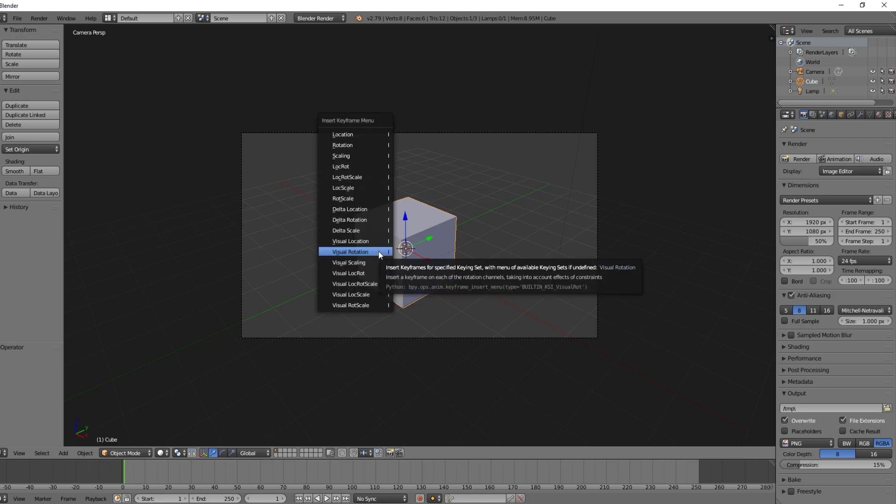
{"action": "left_click", "coordinate": [348, 178]}
{"action": "key", "text": "alt+a"}
{"action": "mouse_move", "coordinate": [127, 476]}
{"action": "left_mouse_down"}
{"action": "mouse_move", "coordinate": [133, 472]}
{"action": "mouse_move", "coordinate": [124, 481]}
{"action": "left_mouse_up"}
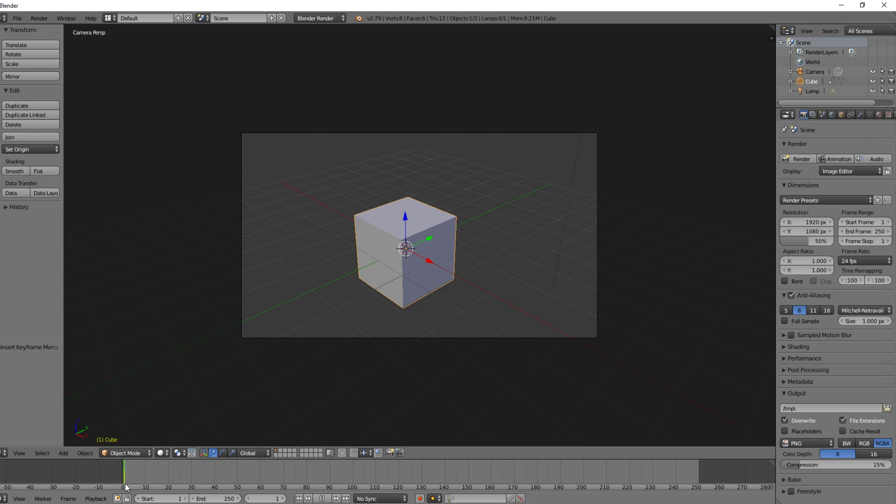
Step: At frame 30, rotate the cube with the Rotate manipulator and insert a Rotation keyframe
{"action": "left_click_drag", "start_coordinate": [125, 477], "coordinate": [191, 491]}
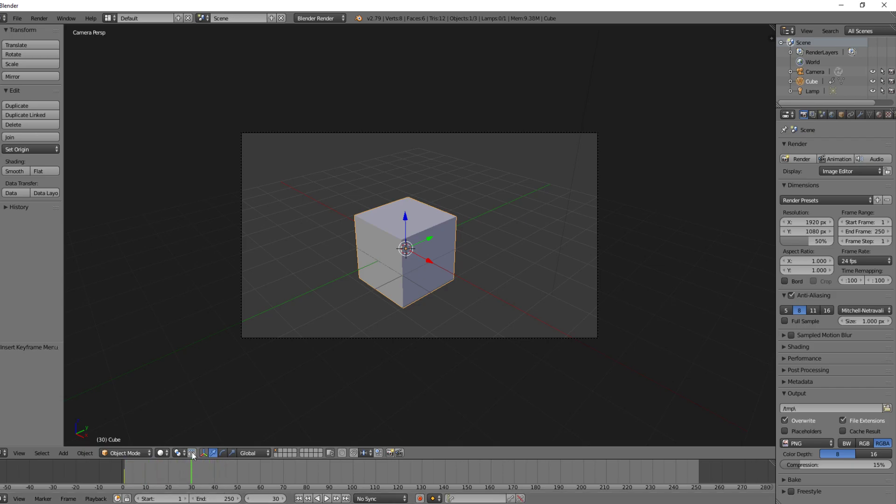
{"action": "left_click", "coordinate": [222, 453]}
{"action": "left_click_drag", "start_coordinate": [408, 265], "coordinate": [413, 233]}
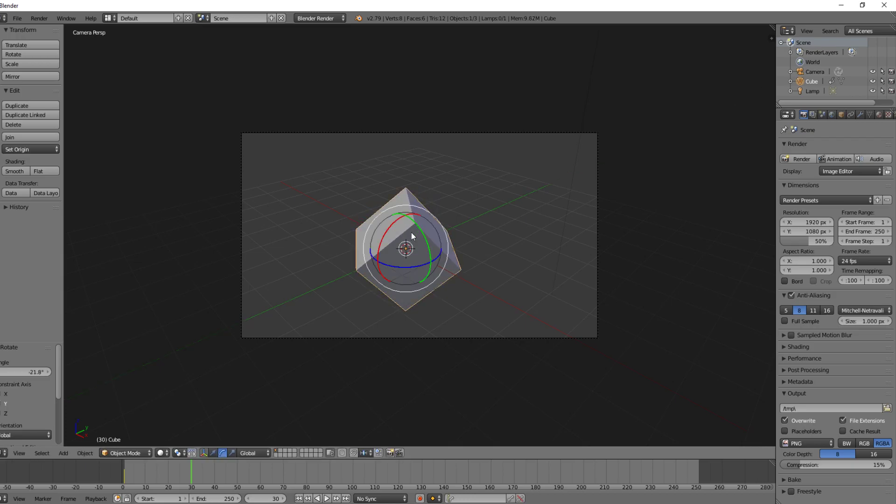
{"action": "middle_click_drag", "start_coordinate": [357, 287], "coordinate": [402, 288]}
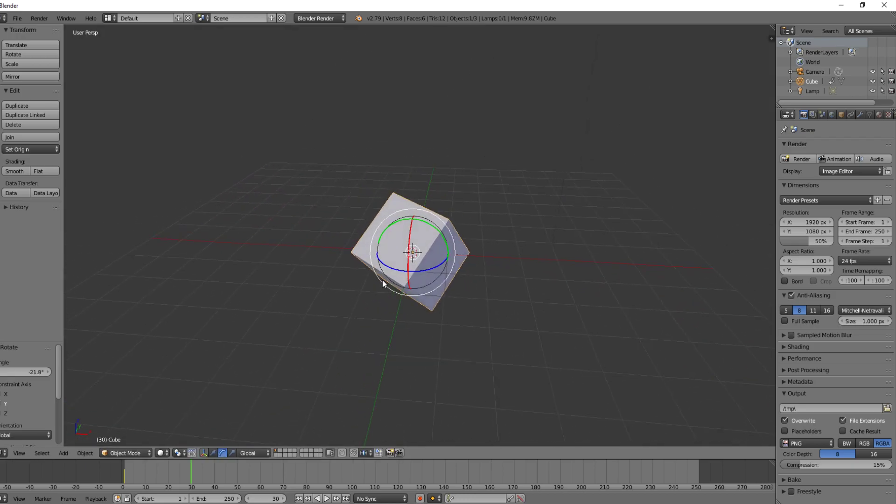
{"action": "key", "text": "KP_0"}
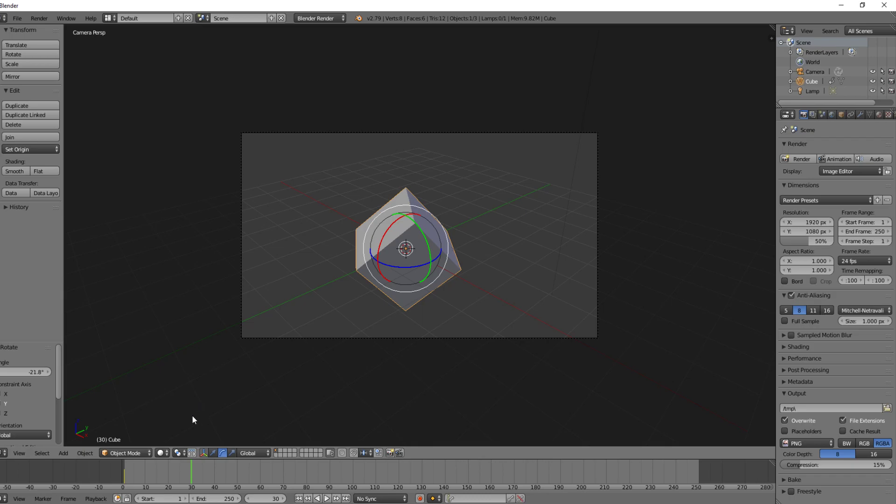
{"action": "key", "text": "i"}
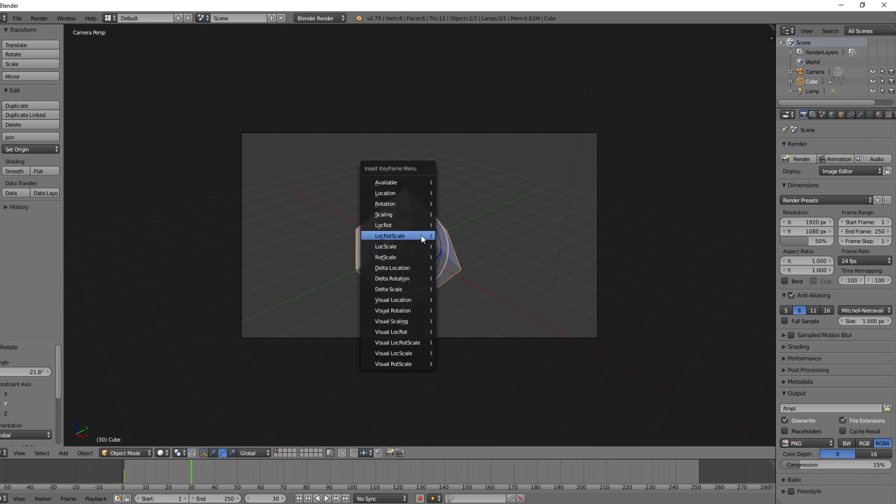
{"action": "left_click", "coordinate": [393, 204]}
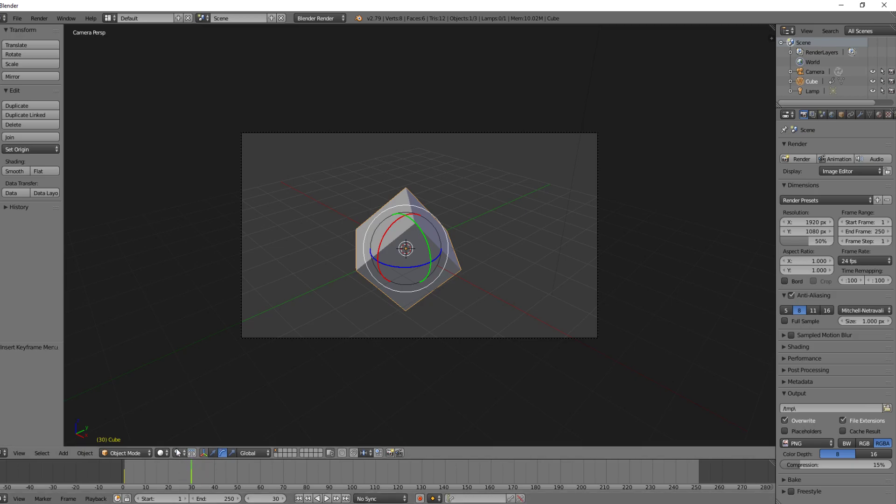
Step: At frame 40, enlarge the cube with the Scale manipulator and insert a Scaling keyframe
{"action": "key", "text": "alt+a"}
{"action": "left_click", "coordinate": [214, 486]}
{"action": "left_click", "coordinate": [232, 453]}
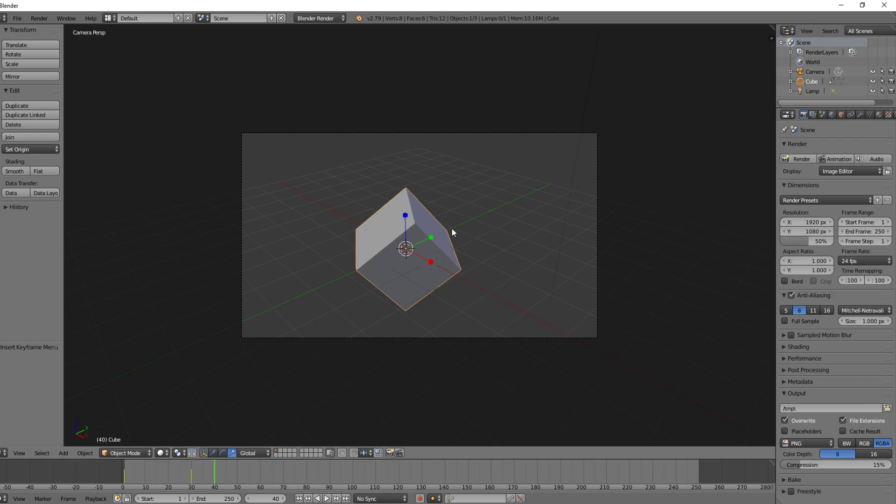
{"action": "mouse_move", "coordinate": [432, 236]}
{"action": "left_mouse_down"}
{"action": "mouse_move", "coordinate": [461, 231]}
{"action": "mouse_move", "coordinate": [435, 234]}
{"action": "left_mouse_up"}
{"action": "middle_click_drag", "start_coordinate": [453, 220], "coordinate": [439, 236]}
{"action": "left_click_drag", "start_coordinate": [439, 236], "coordinate": [458, 231]}
{"action": "left_click_drag", "start_coordinate": [405, 215], "coordinate": [407, 251]}
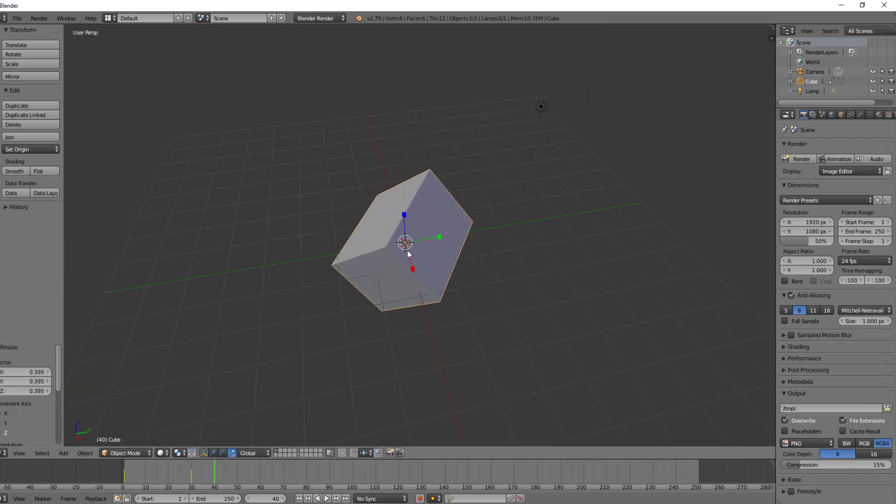
{"action": "middle_click_drag", "start_coordinate": [450, 242], "coordinate": [534, 211]}
{"action": "key", "text": "KP_0"}
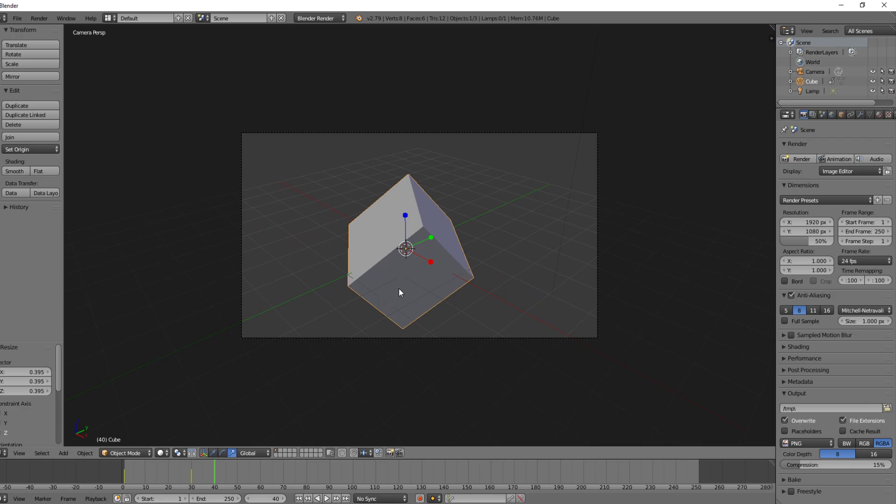
{"action": "key", "text": "i"}
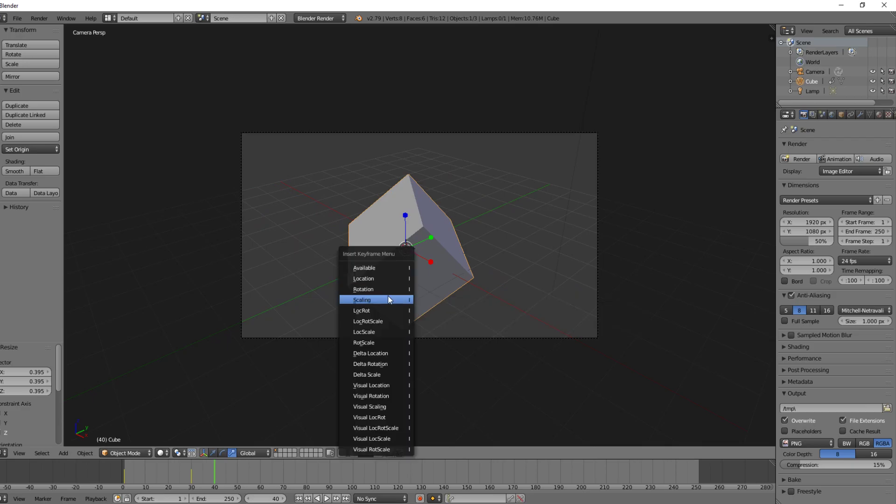
{"action": "left_click", "coordinate": [386, 300]}
Step: Play the animation from frame 1 and scrub between the keyframes to review the cube's rotation and scaling
{"action": "left_click_drag", "start_coordinate": [218, 477], "coordinate": [122, 481]}
{"action": "left_click", "coordinate": [326, 499]}
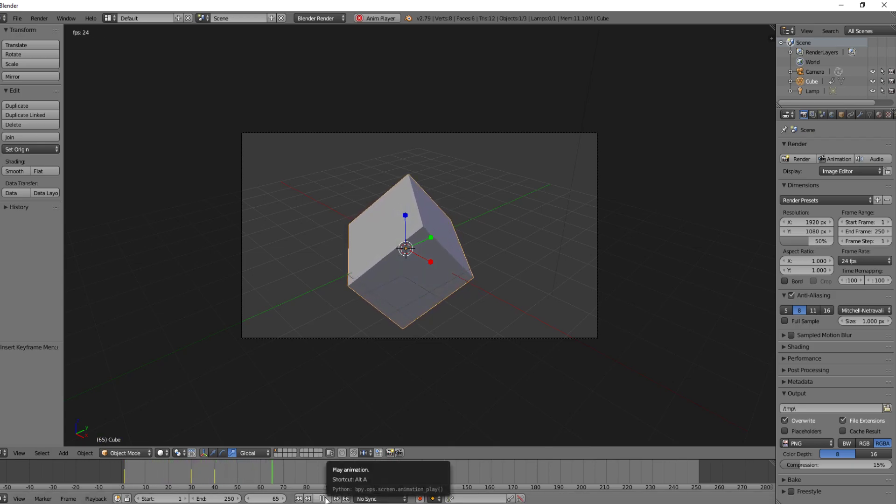
{"action": "left_click_drag", "start_coordinate": [305, 474], "coordinate": [114, 474]}
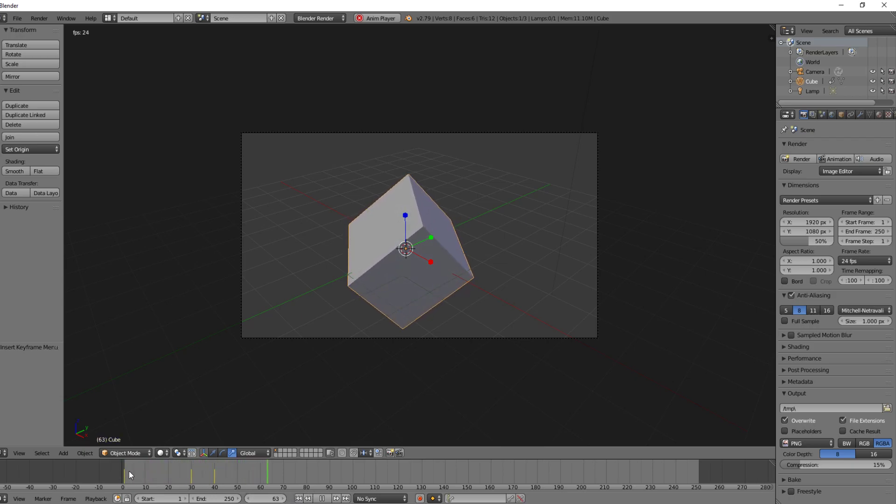
{"action": "key", "text": "alt+a"}
{"action": "left_click_drag", "start_coordinate": [327, 472], "coordinate": [124, 485]}
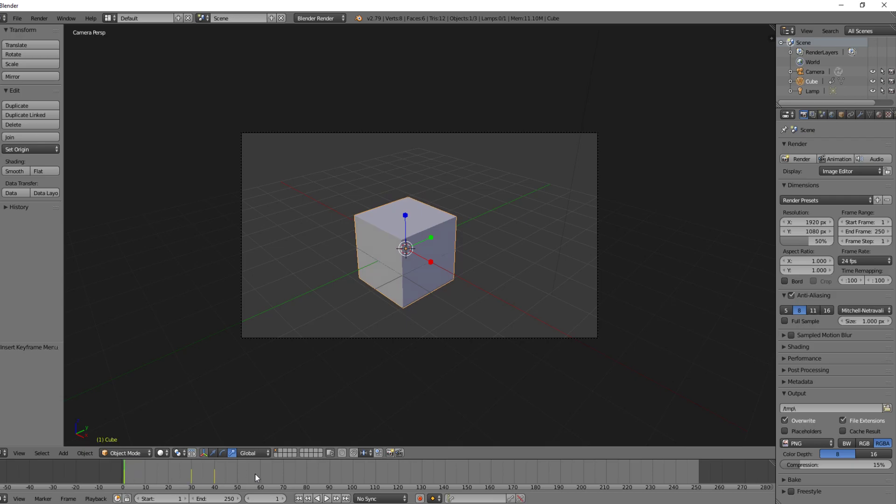
{"action": "left_click", "coordinate": [216, 486]}
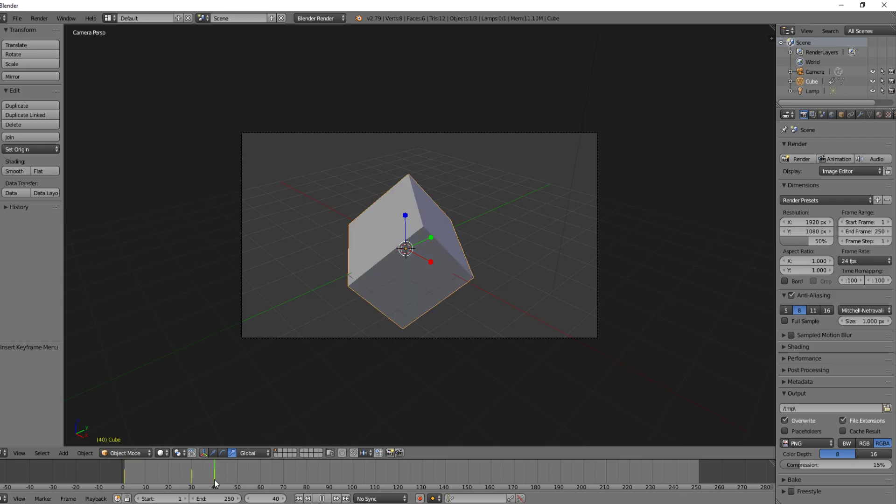
{"action": "left_click", "coordinate": [125, 488]}
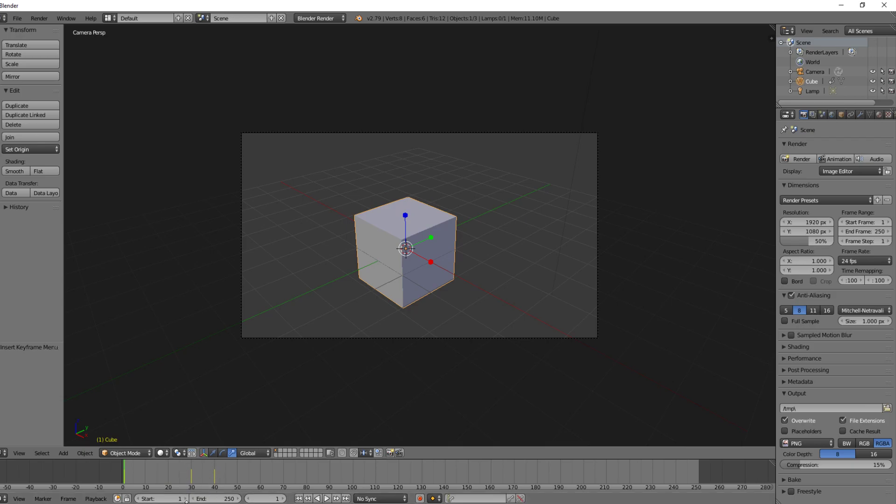
{"action": "key", "text": "alt+a"}
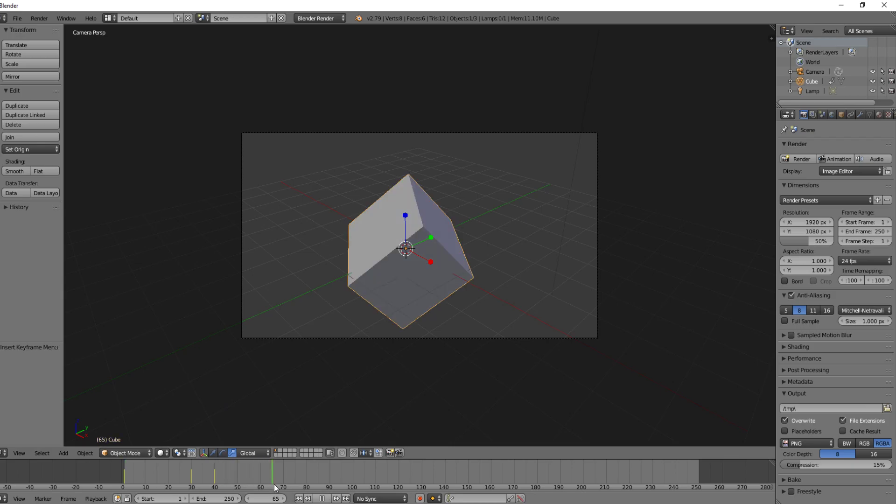
{"action": "left_click", "coordinate": [239, 490]}
{"action": "left_click", "coordinate": [215, 493]}
Step: At frame 90, move the cube closer to the camera toward the right of its frame and insert a Location keyframe
{"action": "left_click", "coordinate": [307, 485]}
{"action": "key", "text": "alt+a"}
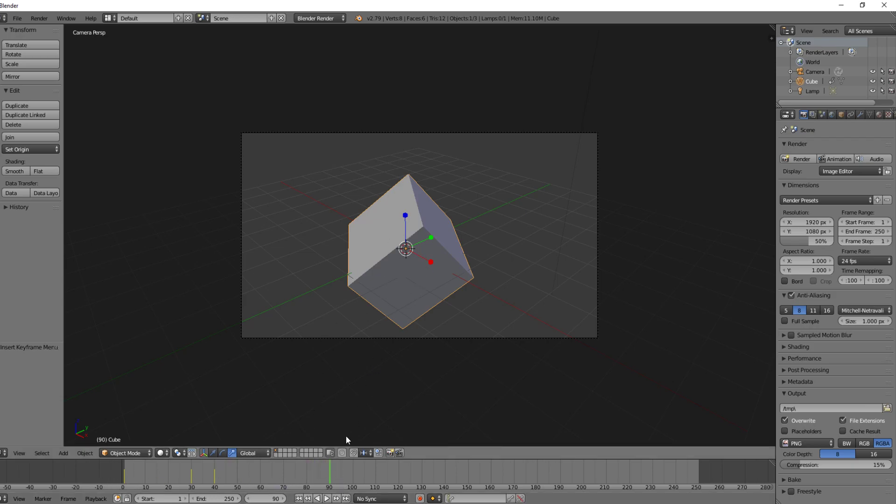
{"action": "left_click", "coordinate": [213, 453]}
{"action": "left_click_drag", "start_coordinate": [429, 265], "coordinate": [520, 312]}
{"action": "left_click_drag", "start_coordinate": [495, 267], "coordinate": [513, 203]}
{"action": "left_click_drag", "start_coordinate": [531, 242], "coordinate": [519, 240]}
{"action": "left_click_drag", "start_coordinate": [497, 197], "coordinate": [497, 198]}
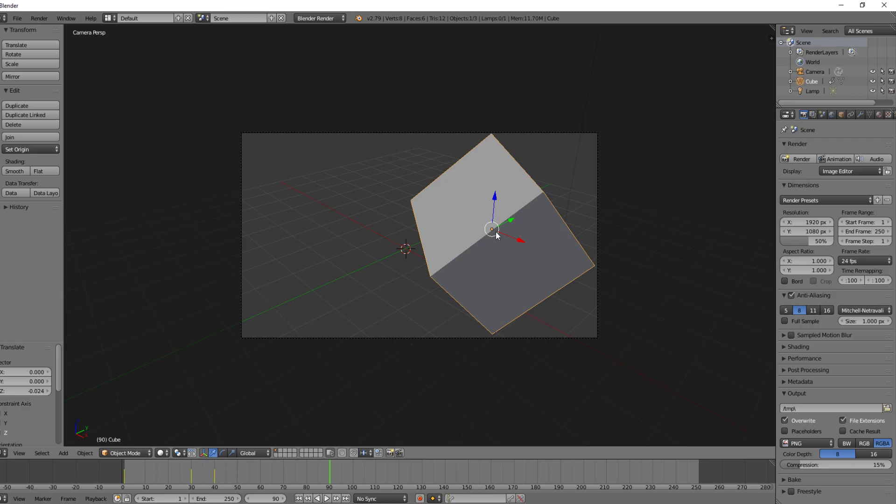
{"action": "key", "text": "i"}
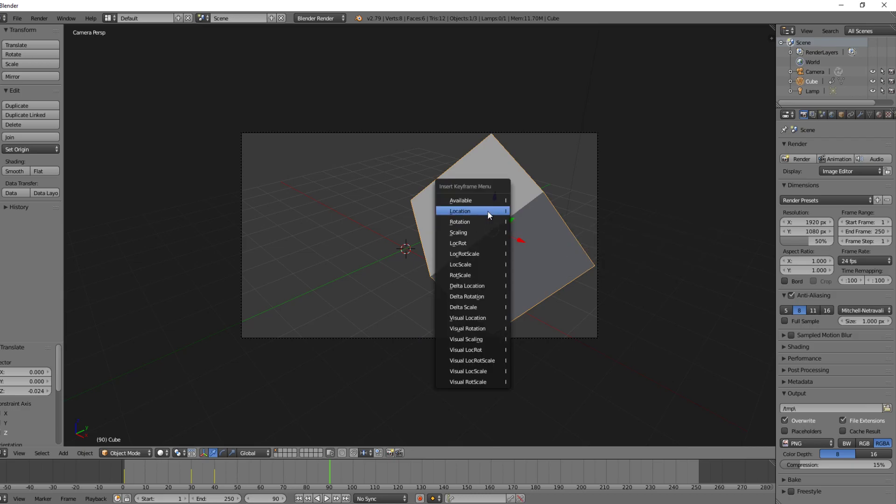
{"action": "left_click", "coordinate": [488, 211]}
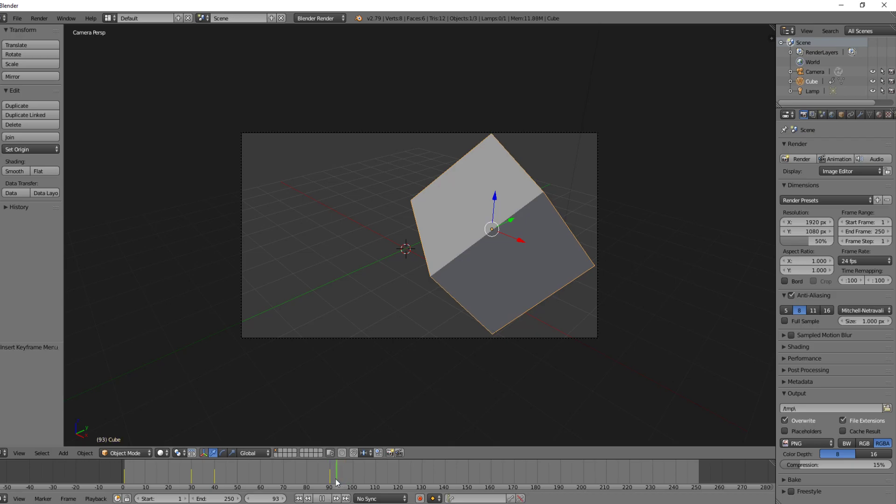
Step: At frame 90, scale the cube down by a factor of about 0.52 and insert a LocScale keyframe
{"action": "left_click", "coordinate": [322, 498]}
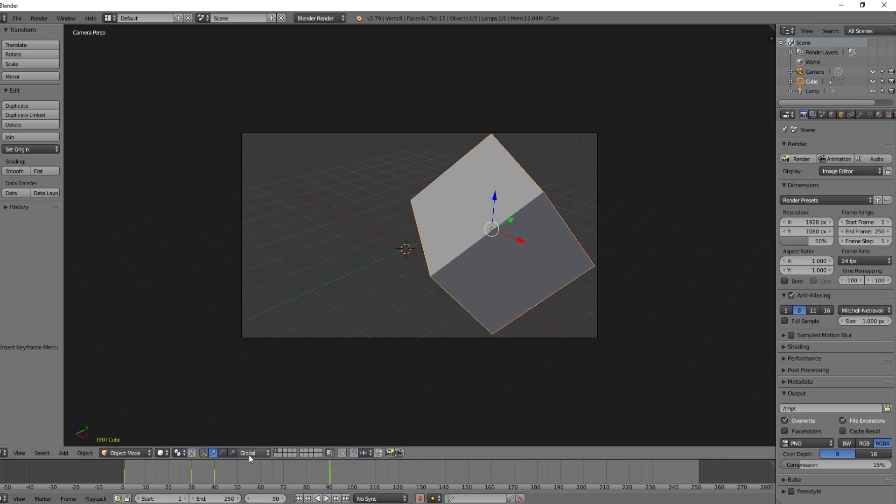
{"action": "left_click", "coordinate": [222, 453]}
{"action": "left_click", "coordinate": [232, 453]}
{"action": "left_click_drag", "start_coordinate": [522, 242], "coordinate": [503, 225]}
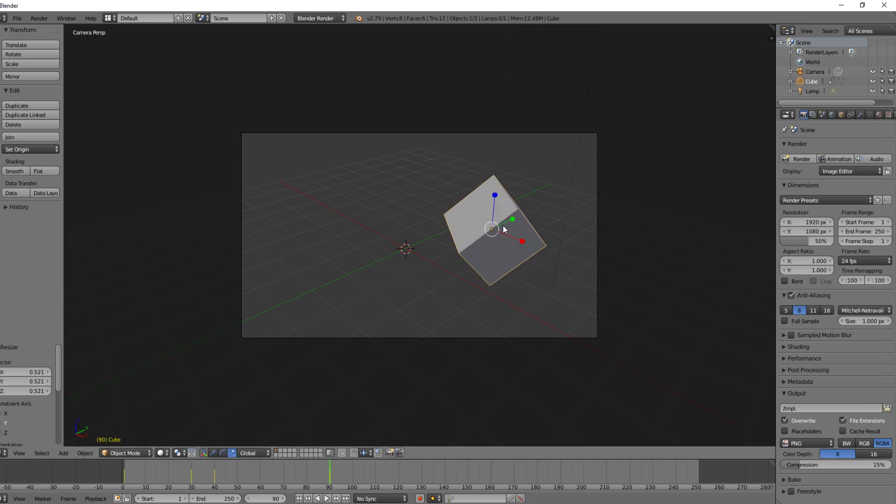
{"action": "key", "text": "i"}
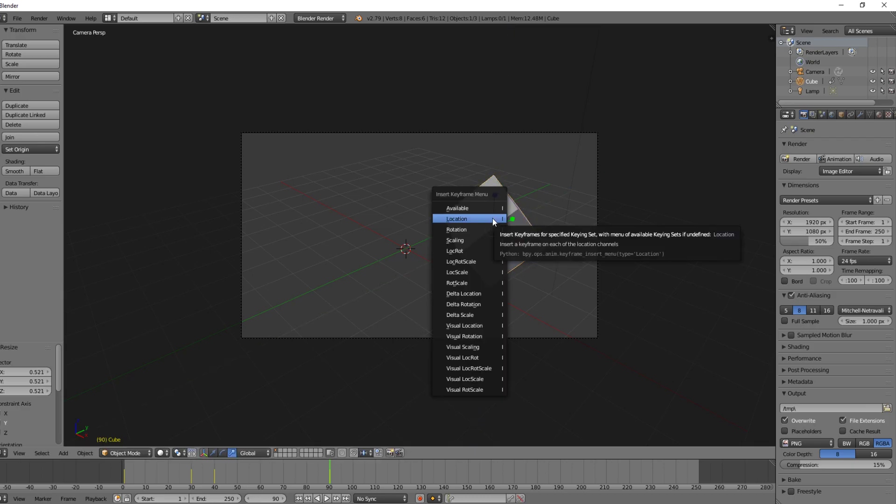
{"action": "left_click", "coordinate": [480, 248]}
{"action": "key", "text": "i"}
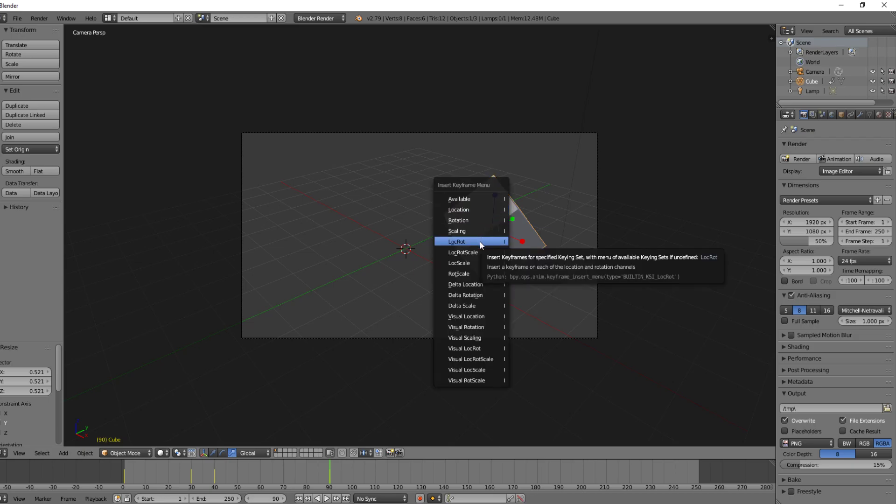
{"action": "left_click", "coordinate": [477, 264]}
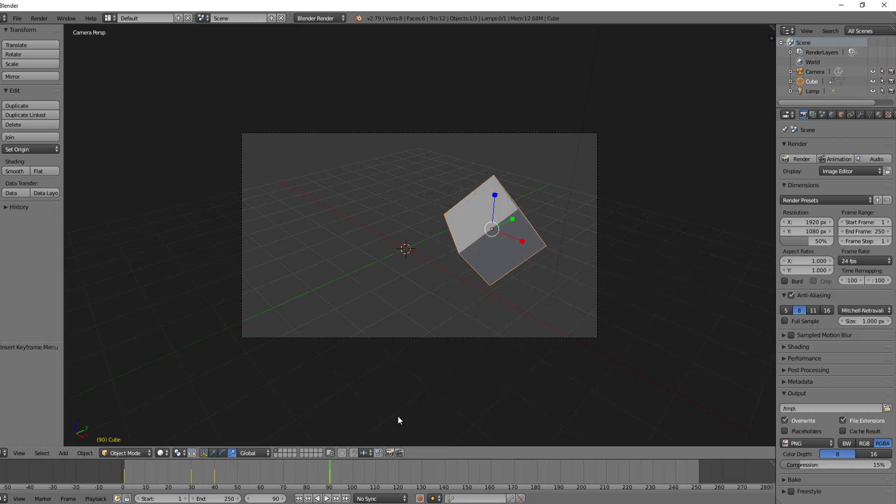
Step: Play the animation to review the cube's motion and return to frame 90
{"action": "left_click", "coordinate": [327, 498]}
{"action": "left_click", "coordinate": [124, 472]}
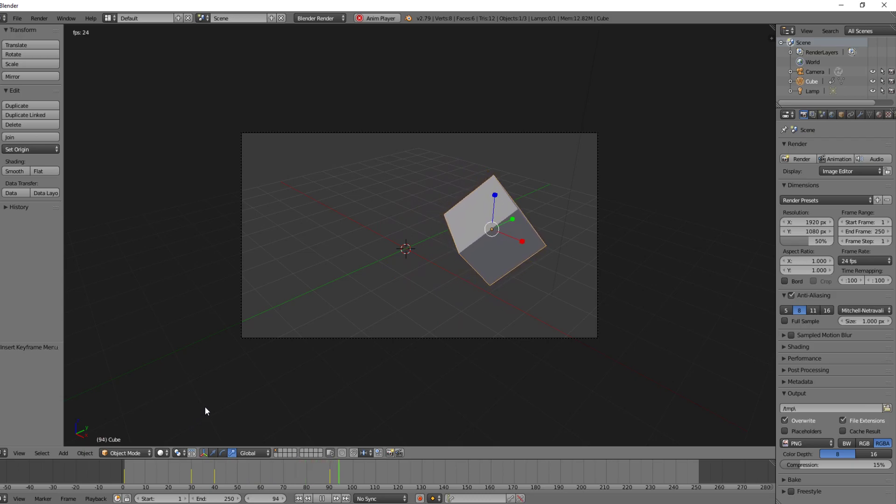
{"action": "left_click", "coordinate": [324, 499]}
{"action": "left_click_drag", "start_coordinate": [457, 477], "coordinate": [330, 485]}
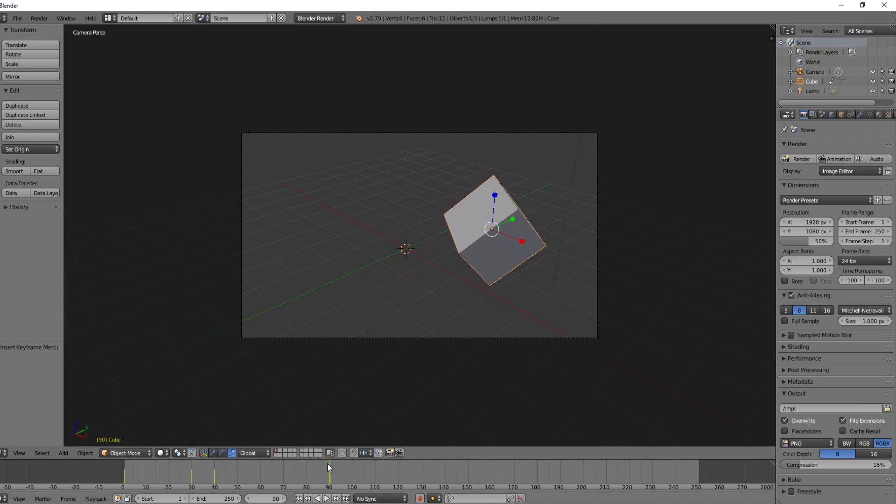
Step: Insert a LocRotScale keyframe for the cube at frame 90
{"action": "key", "text": "i"}
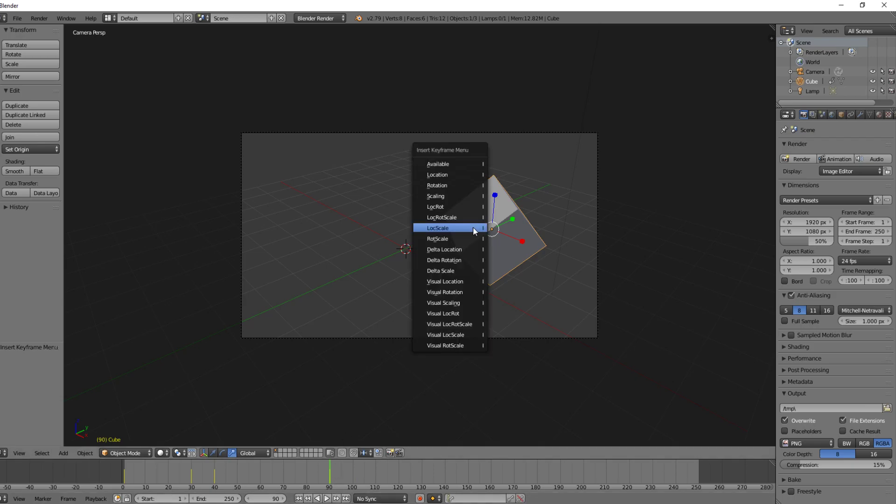
{"action": "left_click", "coordinate": [470, 217]}
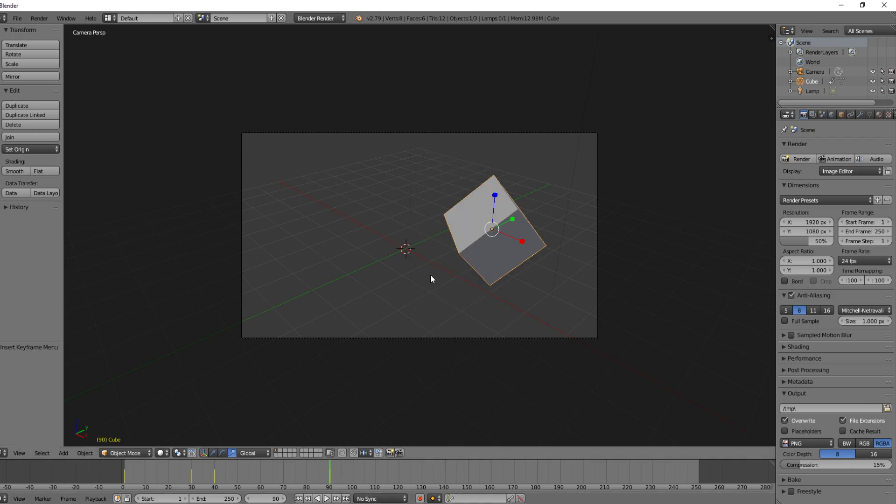
{"action": "key", "text": "i"}
{"action": "left_click", "coordinate": [486, 229]}
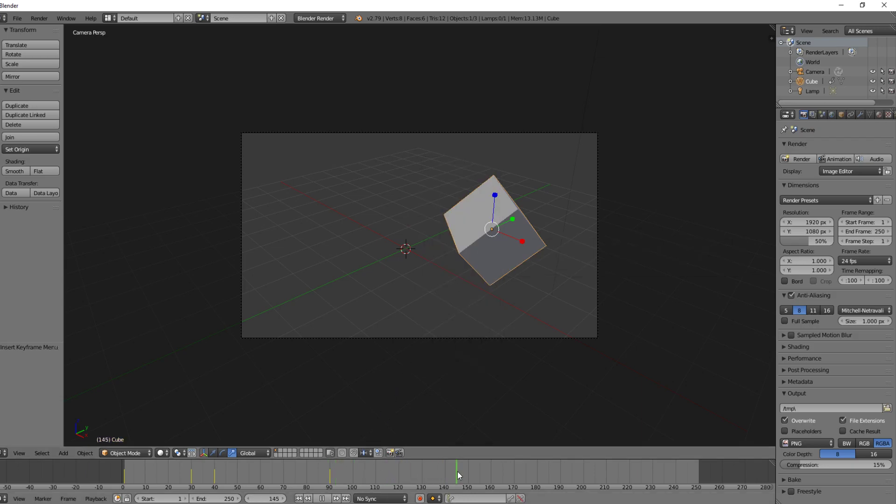
Step: At frame 150, rotate the cube by about 142° and insert a Rotation keyframe
{"action": "left_click_drag", "start_coordinate": [466, 476], "coordinate": [468, 477]}
{"action": "left_click", "coordinate": [223, 452]}
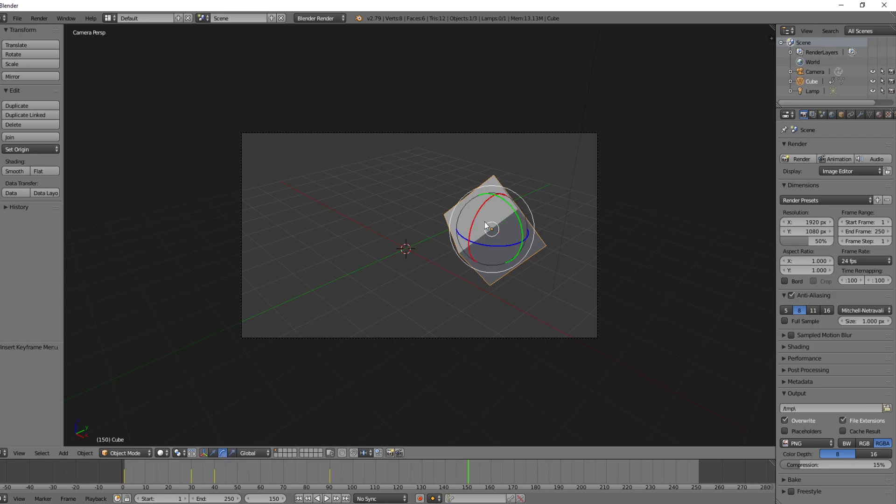
{"action": "left_click_drag", "start_coordinate": [483, 208], "coordinate": [524, 323]}
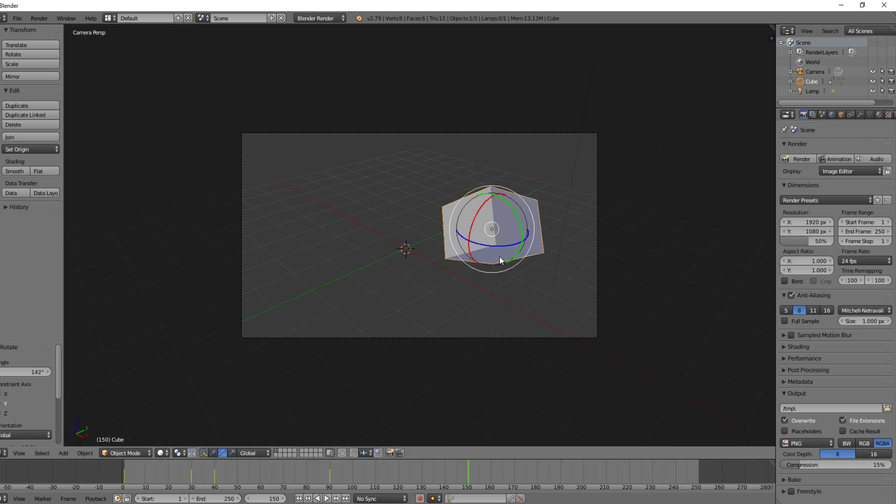
{"action": "key", "text": "i"}
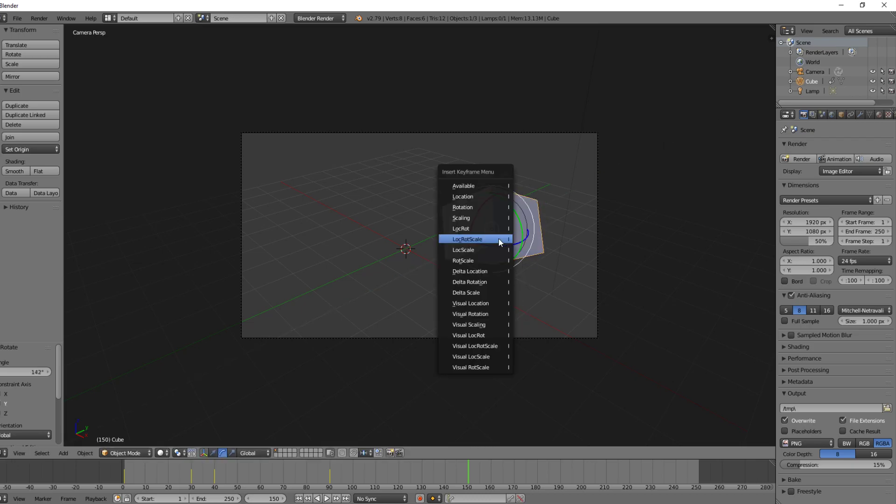
{"action": "left_click", "coordinate": [488, 205]}
Step: Play the animation from the start of the timeline to review the new rotation, stop it and return to frame 150
{"action": "left_click_drag", "start_coordinate": [329, 471], "coordinate": [123, 470]}
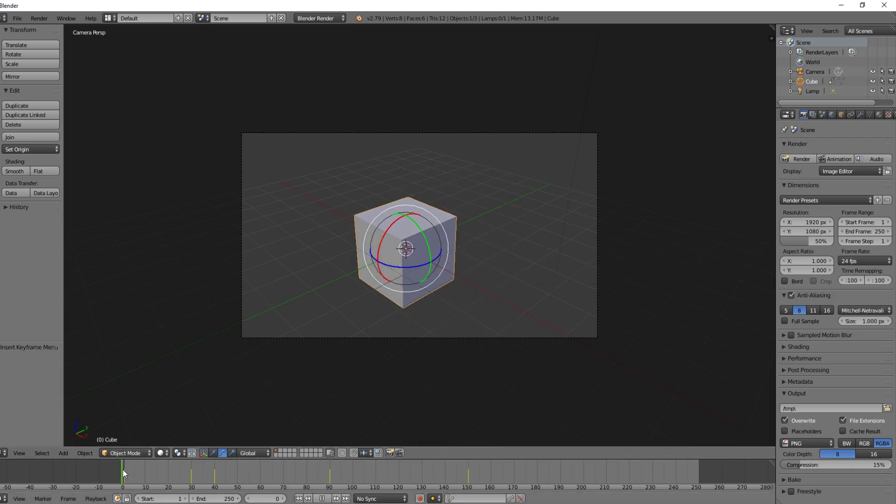
{"action": "left_click", "coordinate": [327, 498]}
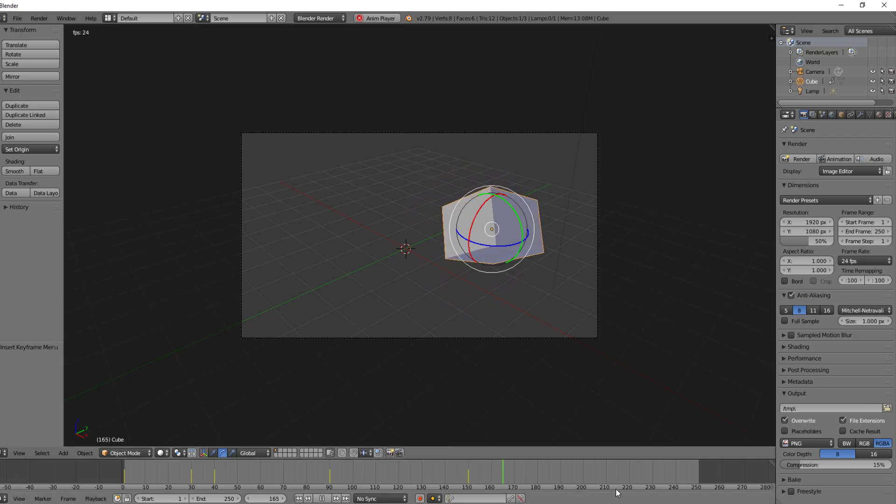
{"action": "left_click", "coordinate": [323, 499]}
{"action": "left_click_drag", "start_coordinate": [546, 473], "coordinate": [469, 491]}
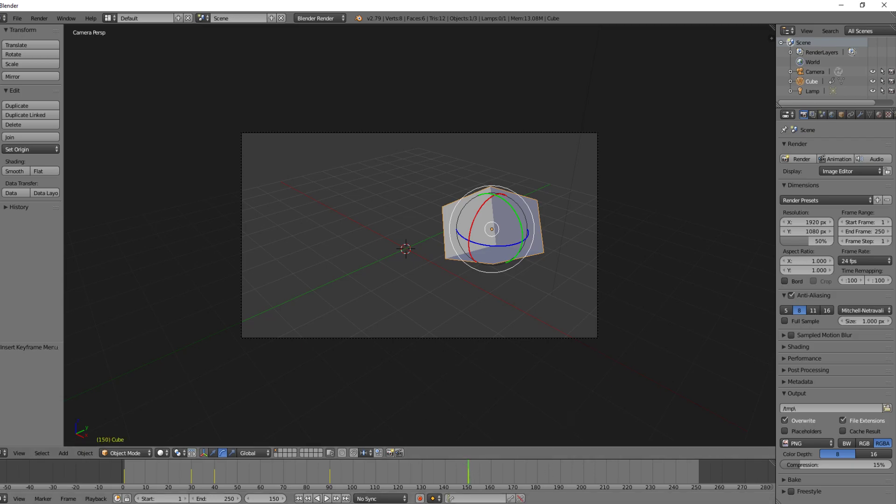
Step: At frame 250, set the cube's X, Y and Z location to 0 and its X, Y and Z rotation to 0°
{"action": "left_click_drag", "start_coordinate": [579, 473], "coordinate": [696, 481]}
{"action": "left_click_drag", "start_coordinate": [578, 482], "coordinate": [700, 482]}
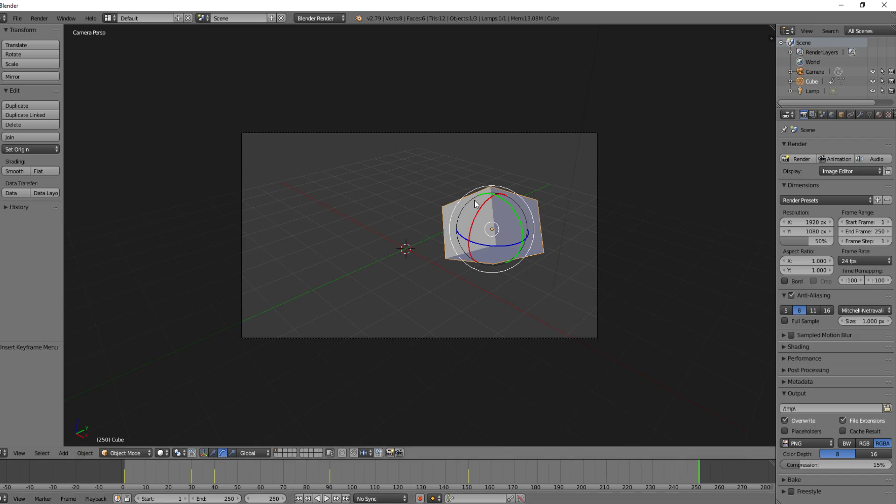
{"action": "key", "text": "n"}
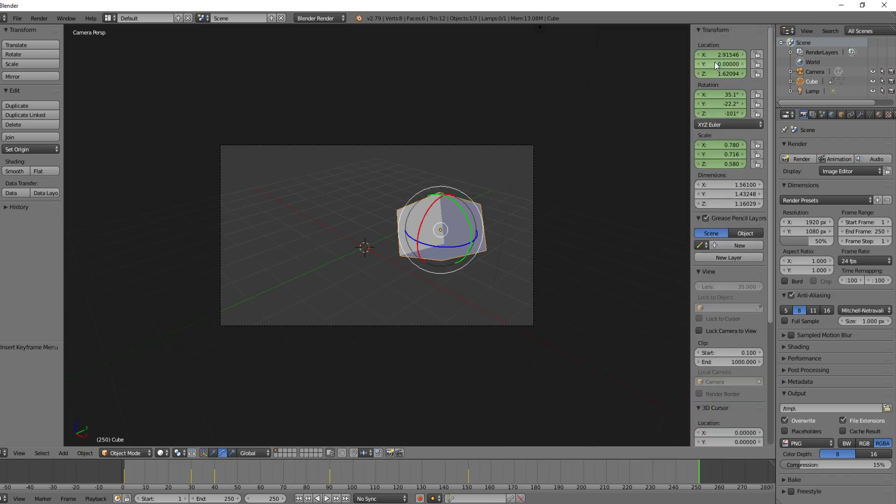
{"action": "left_click", "coordinate": [730, 54]}
{"action": "left_click", "coordinate": [724, 74]}
{"action": "key", "text": "Tab"}
{"action": "type", "text": "0"}
{"action": "key", "text": "Tab"}
{"action": "type", "text": "0"}
{"action": "key", "text": "Tab"}
{"action": "type", "text": "0"}
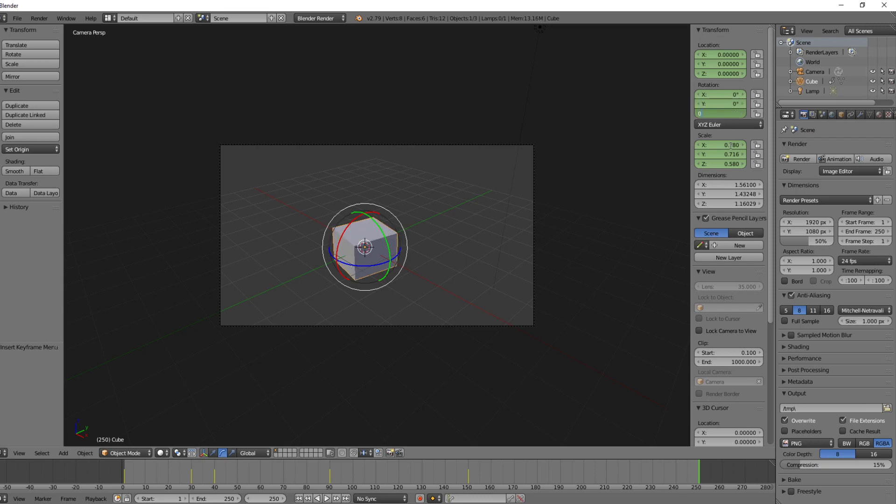
Step: Set the cube's X, Y and Z scale to 1 and insert a LocRotScale keyframe at frame 250
{"action": "left_click", "coordinate": [731, 145]}
{"action": "type", "text": "1"}
{"action": "key", "text": "Tab"}
{"action": "type", "text": "1"}
{"action": "key", "text": "Return"}
{"action": "left_click", "coordinate": [731, 164]}
{"action": "type", "text": "1"}
{"action": "key", "text": "Return"}
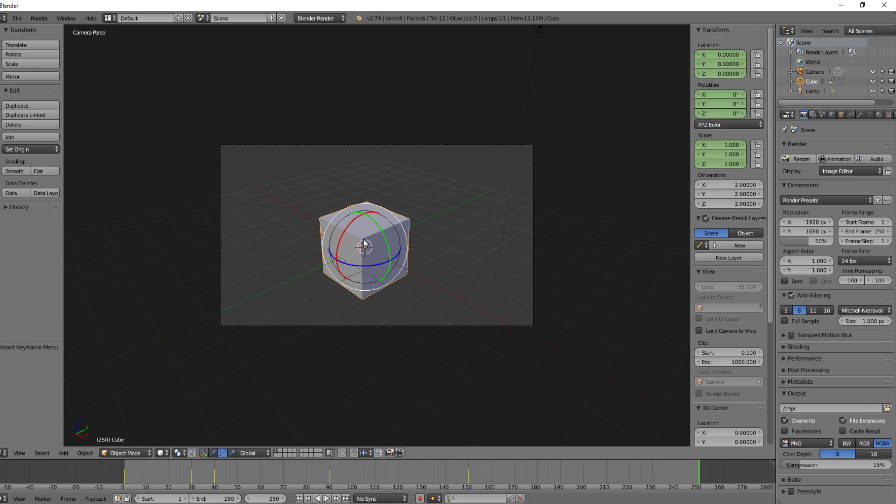
{"action": "key", "text": "i"}
{"action": "left_click", "coordinate": [360, 274]}
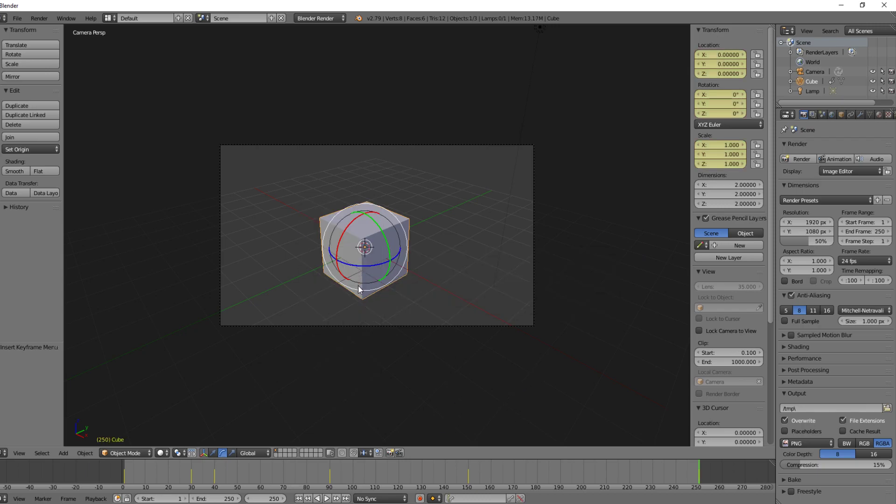
Step: Play the complete animation to review the cube's motion, stop it and return to frame 1
{"action": "left_click", "coordinate": [327, 499]}
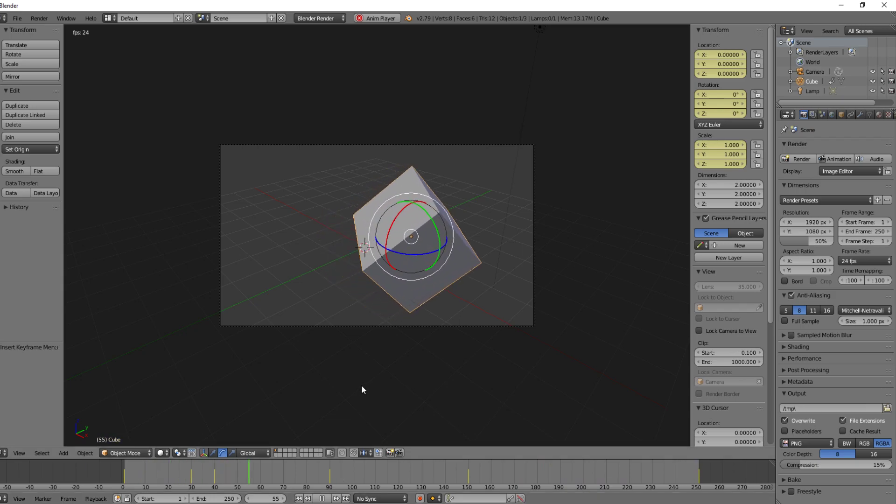
{"action": "left_click", "coordinate": [323, 500]}
{"action": "left_click_drag", "start_coordinate": [330, 477], "coordinate": [127, 484]}
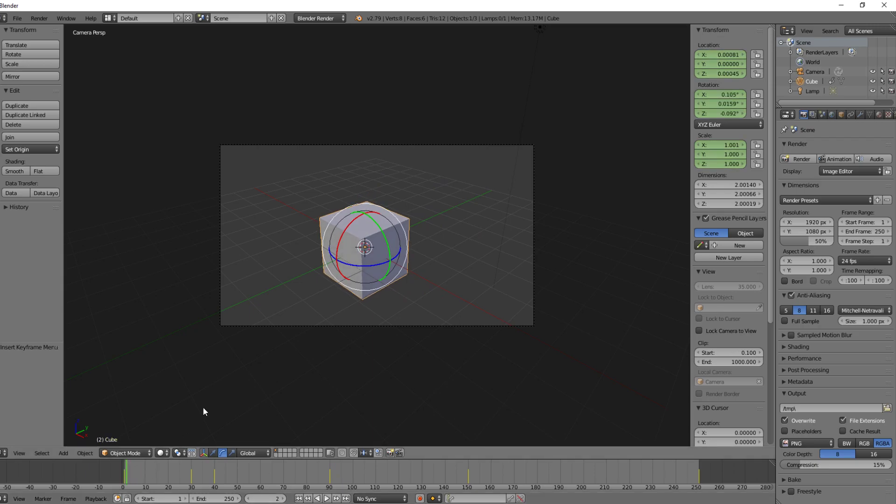
{"action": "left_click", "coordinate": [125, 475]}
Step: Render a still image of the scene at frame 1
{"action": "middle_click_drag", "start_coordinate": [563, 167], "coordinate": [485, 252]}
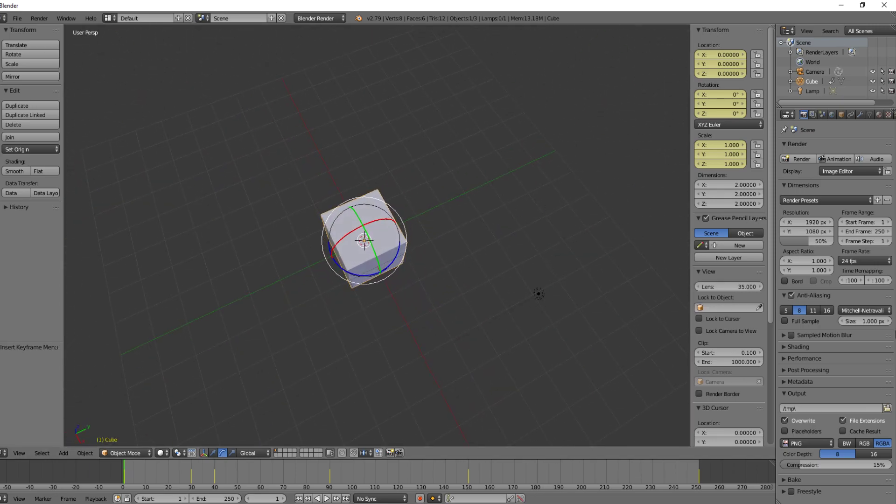
{"action": "left_click", "coordinate": [806, 443]}
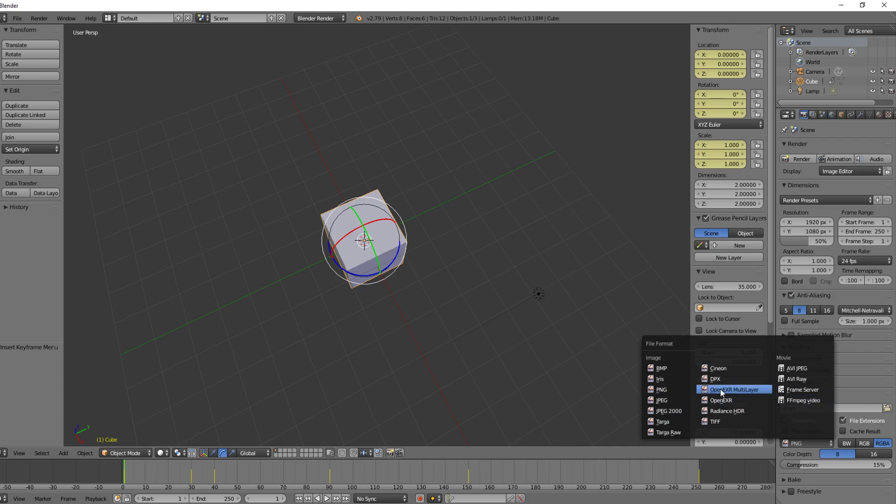
{"action": "middle_click_drag", "start_coordinate": [481, 287], "coordinate": [513, 256]}
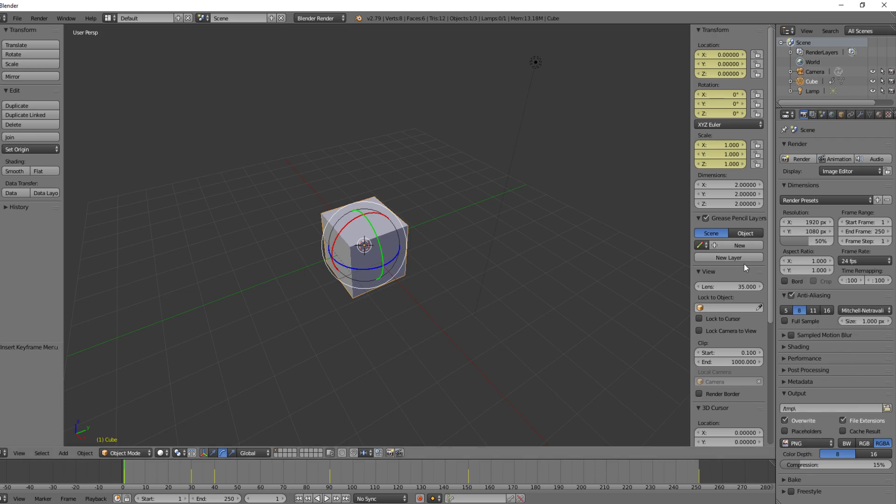
{"action": "left_click", "coordinate": [800, 159]}
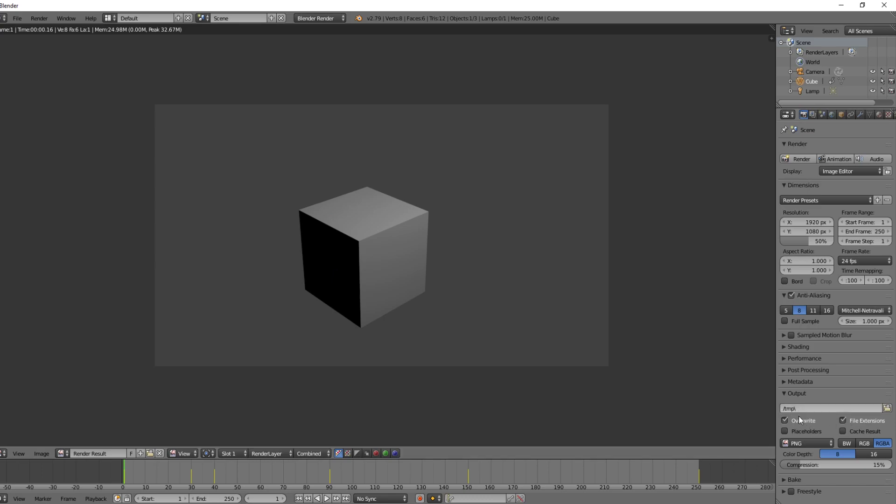
Step: Set the output file format to AVI JPEG and render the full animation at 24 fps
{"action": "left_click", "coordinate": [803, 444]}
{"action": "left_click", "coordinate": [803, 443]}
{"action": "left_click", "coordinate": [803, 444]}
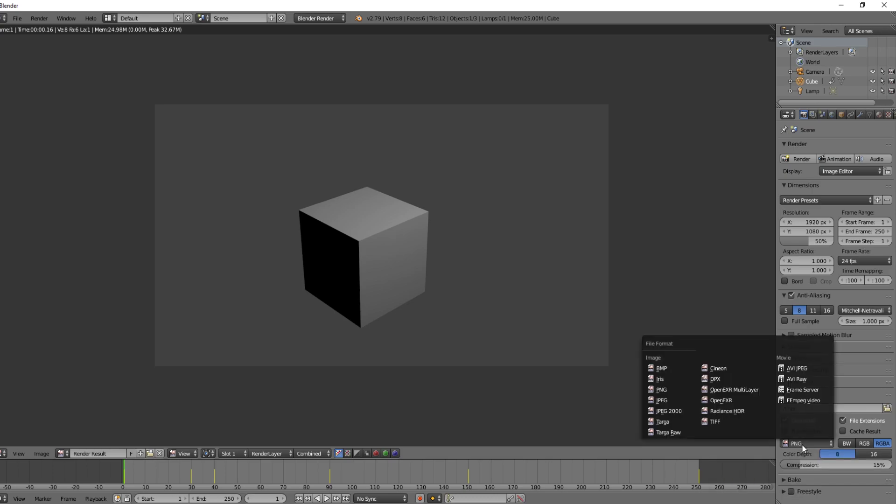
{"action": "left_click", "coordinate": [810, 368]}
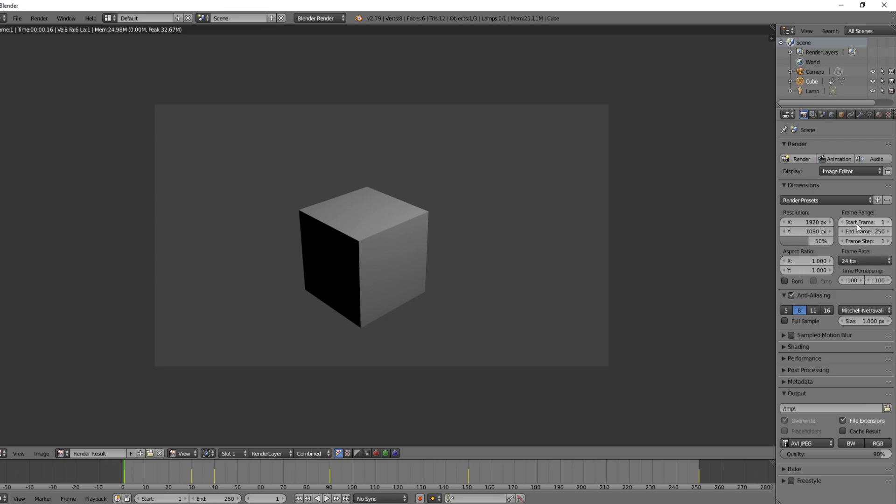
{"action": "left_click", "coordinate": [835, 159]}
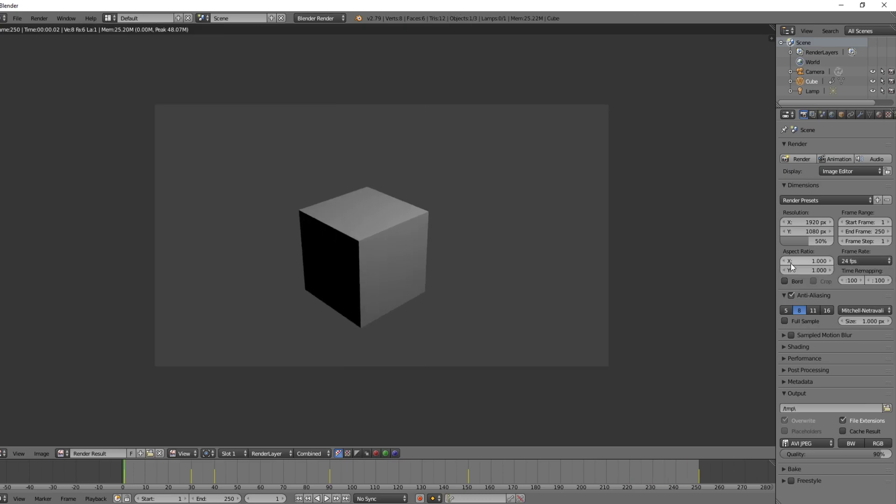
Step: Play back the rendered animation and reposition its player window over the render result to review it
{"action": "left_click", "coordinate": [38, 16]}
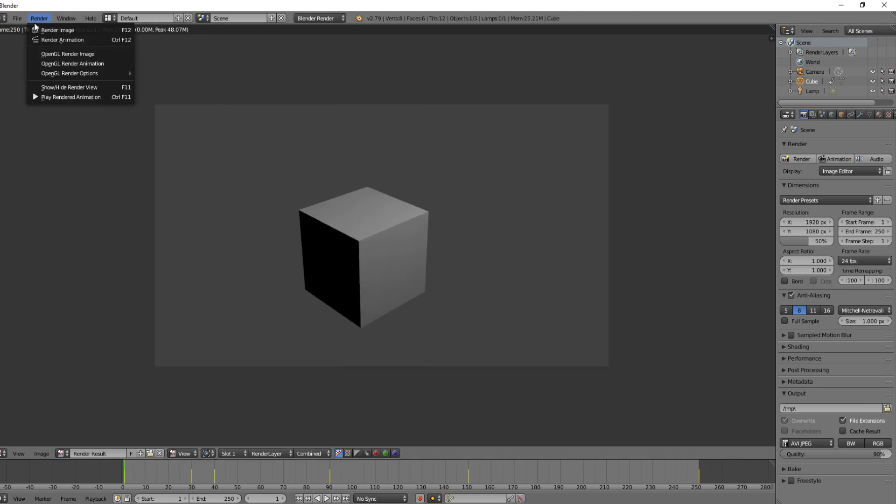
{"action": "left_click", "coordinate": [60, 97]}
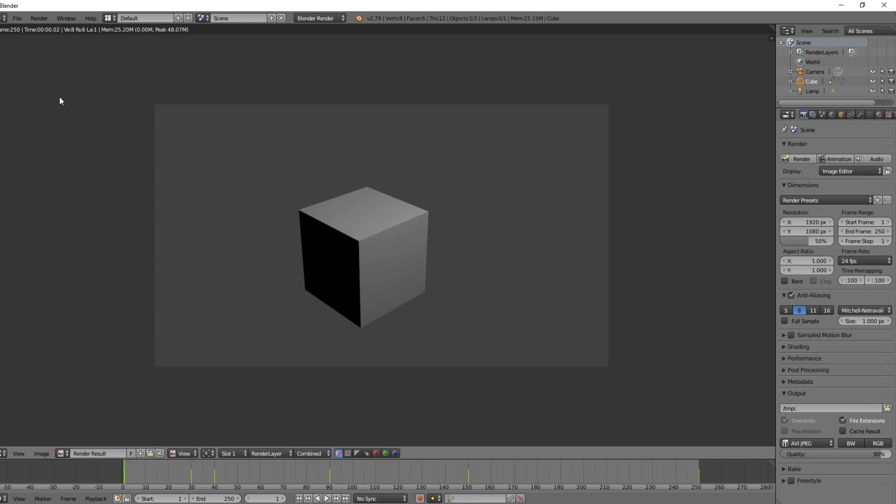
{"action": "left_click_drag", "start_coordinate": [218, 233], "coordinate": [385, 140]}
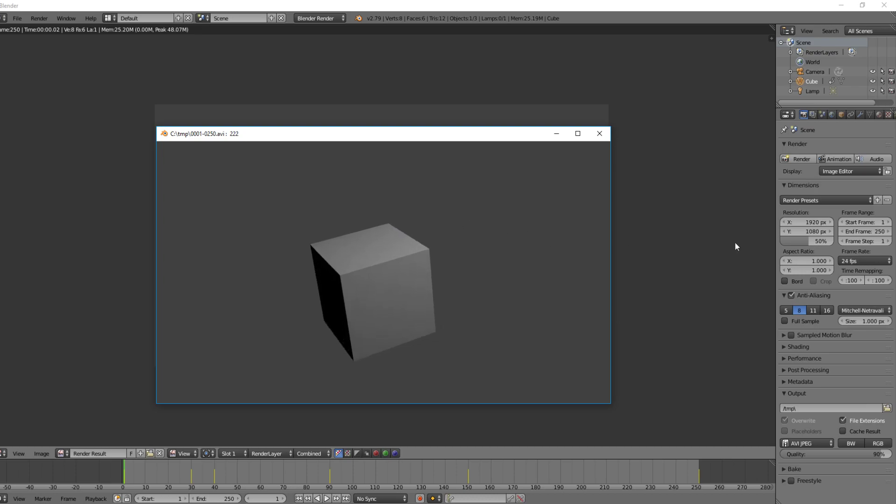
Step: Set the frame rate to 60 fps and render the animation again
{"action": "left_click", "coordinate": [855, 261]}
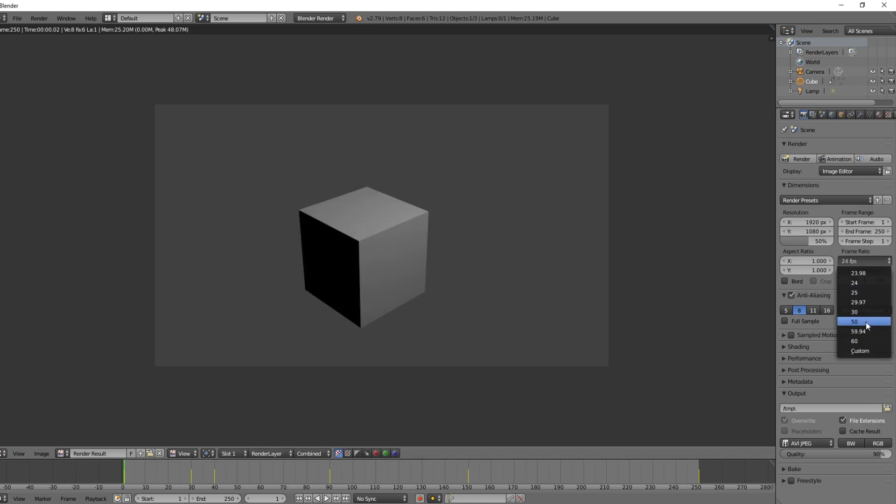
{"action": "left_click", "coordinate": [869, 261]}
{"action": "left_click", "coordinate": [871, 340]}
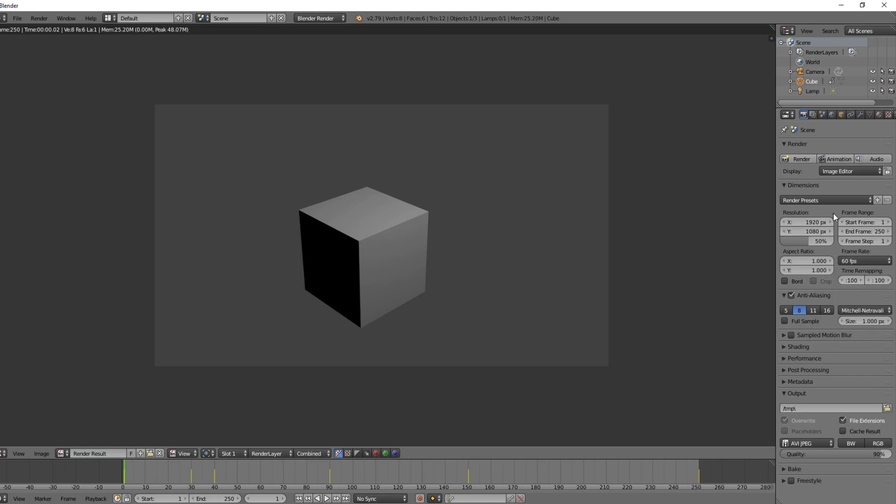
{"action": "left_click", "coordinate": [833, 159]}
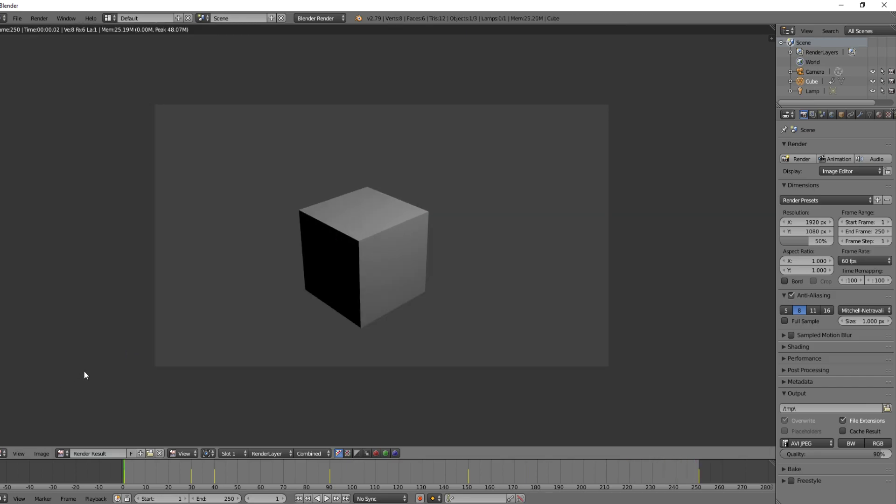
Step: Play back the 60 fps rendered animation, then close its player window
{"action": "left_click", "coordinate": [38, 18]}
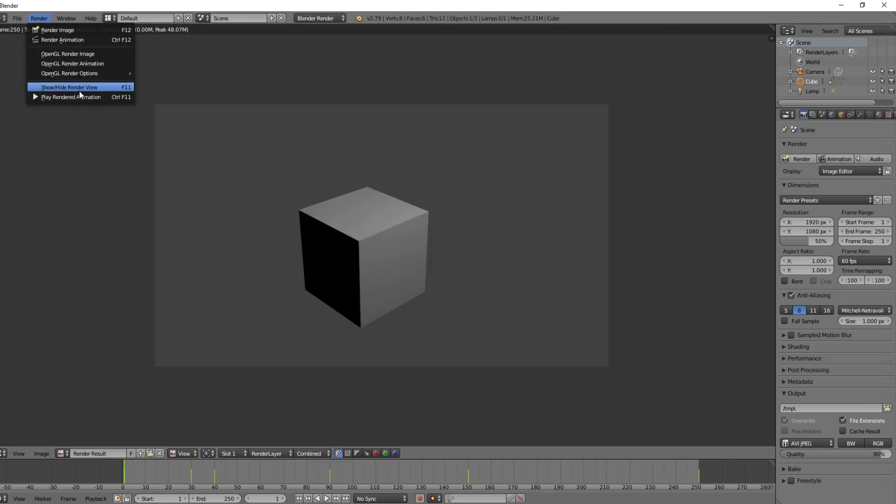
{"action": "left_click", "coordinate": [78, 96]}
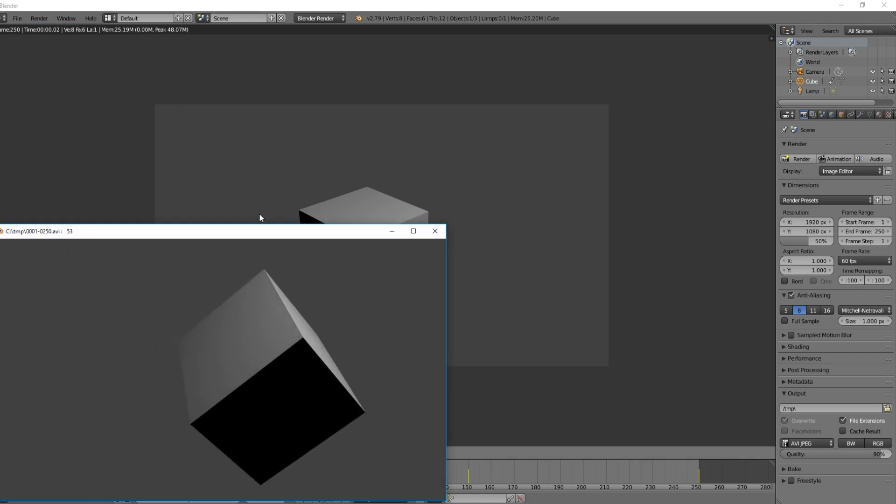
{"action": "left_click_drag", "start_coordinate": [266, 236], "coordinate": [338, 171]}
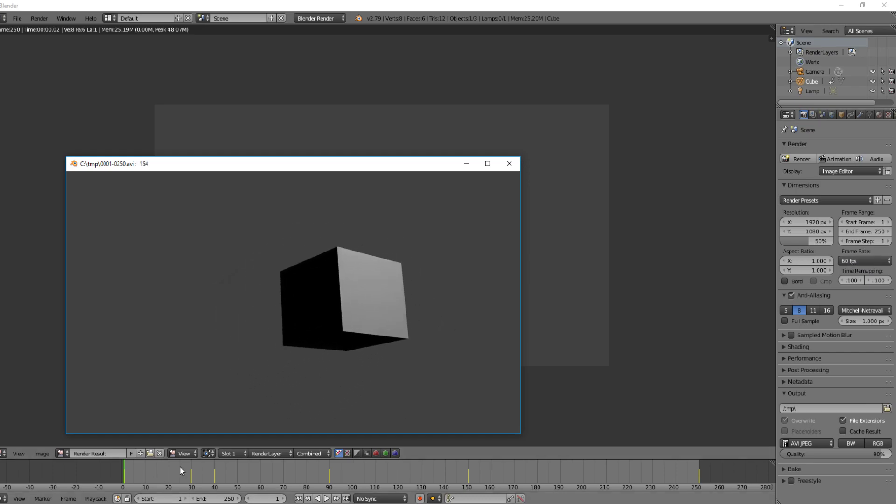
{"action": "left_click", "coordinate": [510, 163]}
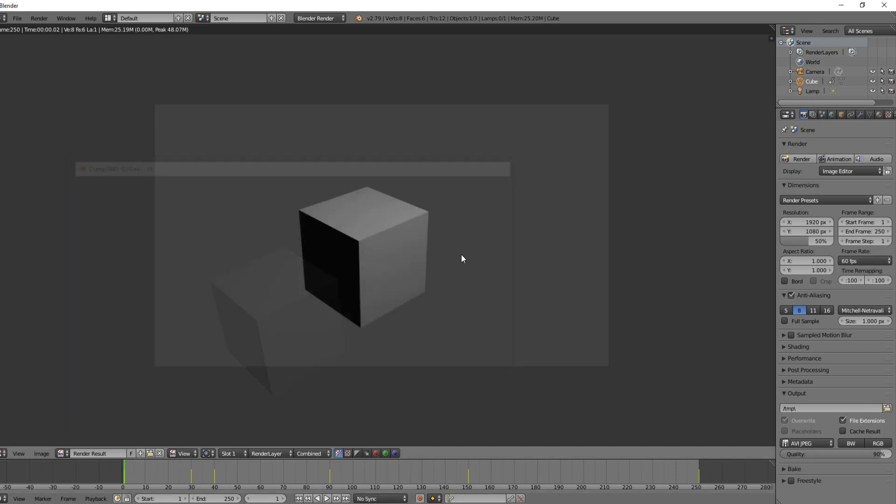
Step: Move the timeline to frame 0 and switch the image editor area back to the 3D View
{"action": "mouse_move", "coordinate": [125, 472]}
{"action": "left_mouse_down"}
{"action": "mouse_move", "coordinate": [175, 472]}
{"action": "mouse_move", "coordinate": [123, 477]}
{"action": "left_mouse_up"}
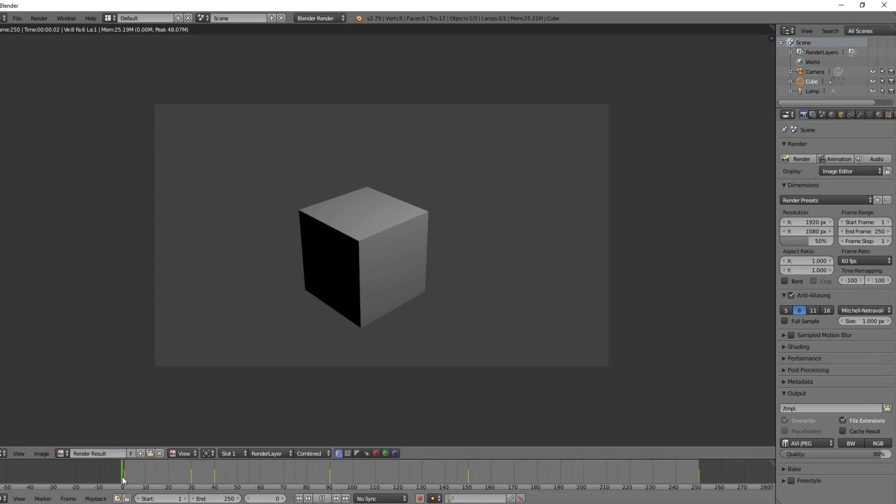
{"action": "left_click", "coordinate": [3, 453]}
{"action": "left_click", "coordinate": [8, 446]}
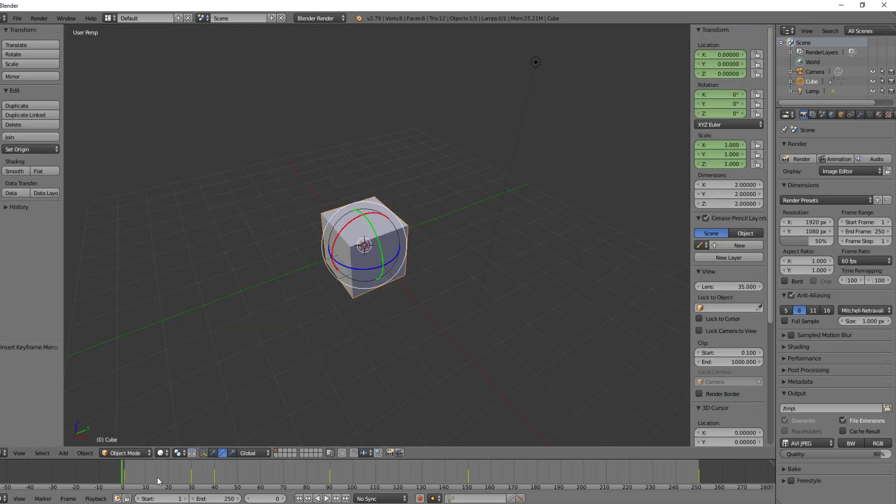
{"action": "left_click_drag", "start_coordinate": [125, 475], "coordinate": [67, 461]}
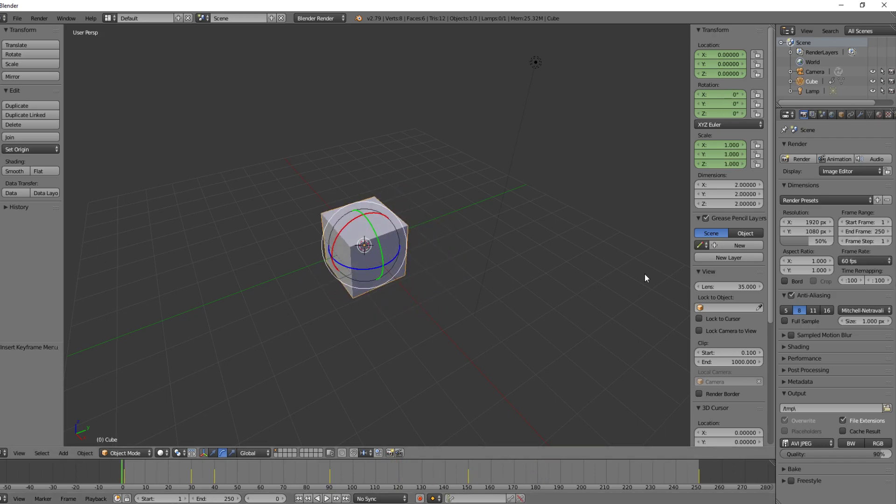
Step: Play the animation in the 3D View, set the current frame back to 1 and stop playback
{"action": "key", "text": "alt+a"}
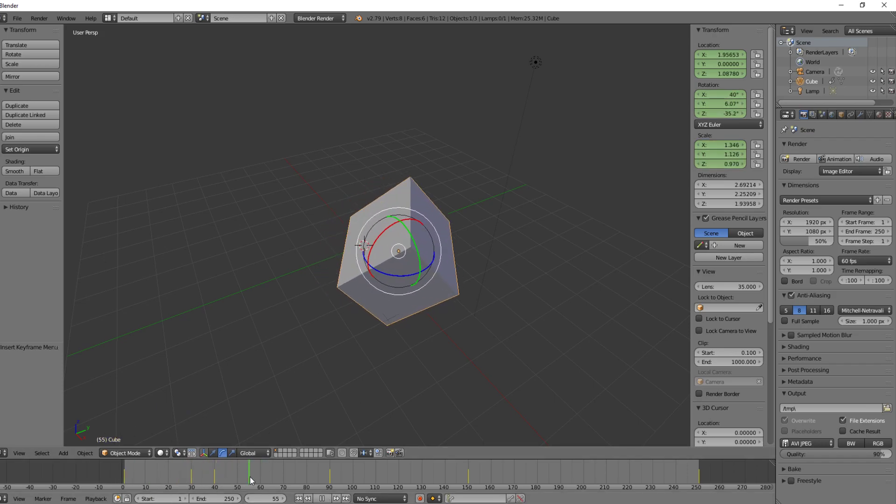
{"action": "left_click", "coordinate": [131, 486]}
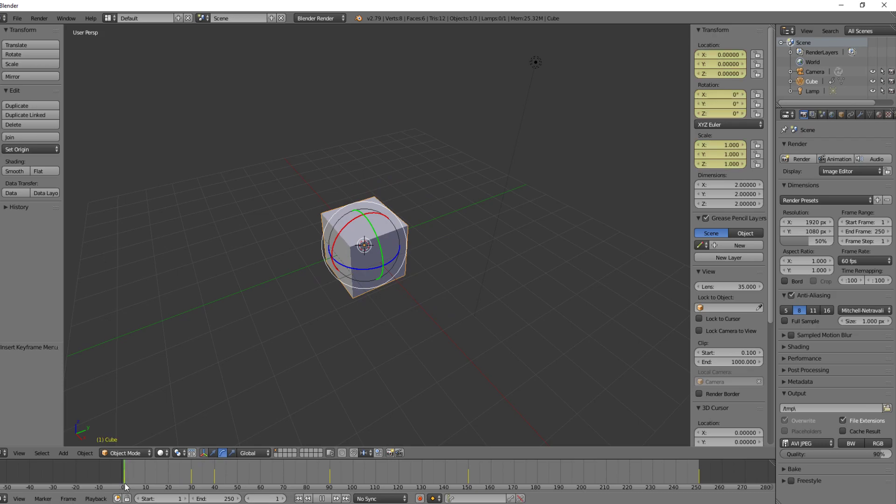
{"action": "key", "text": "Escape"}
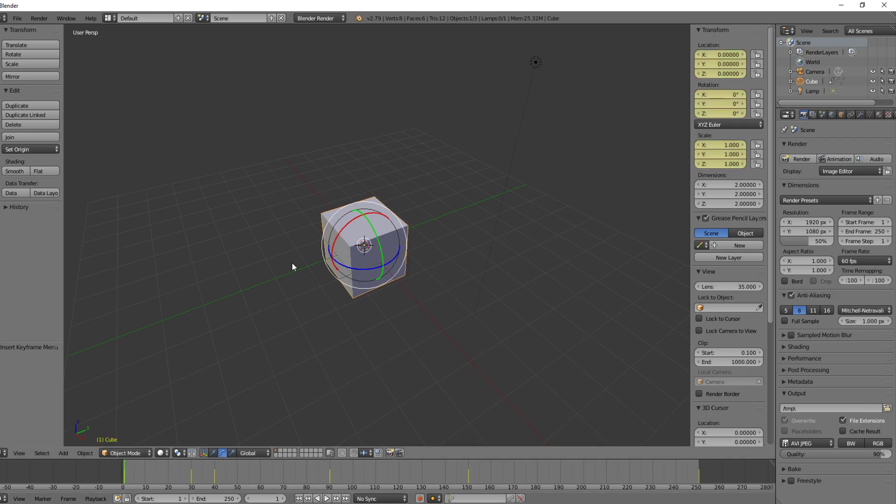